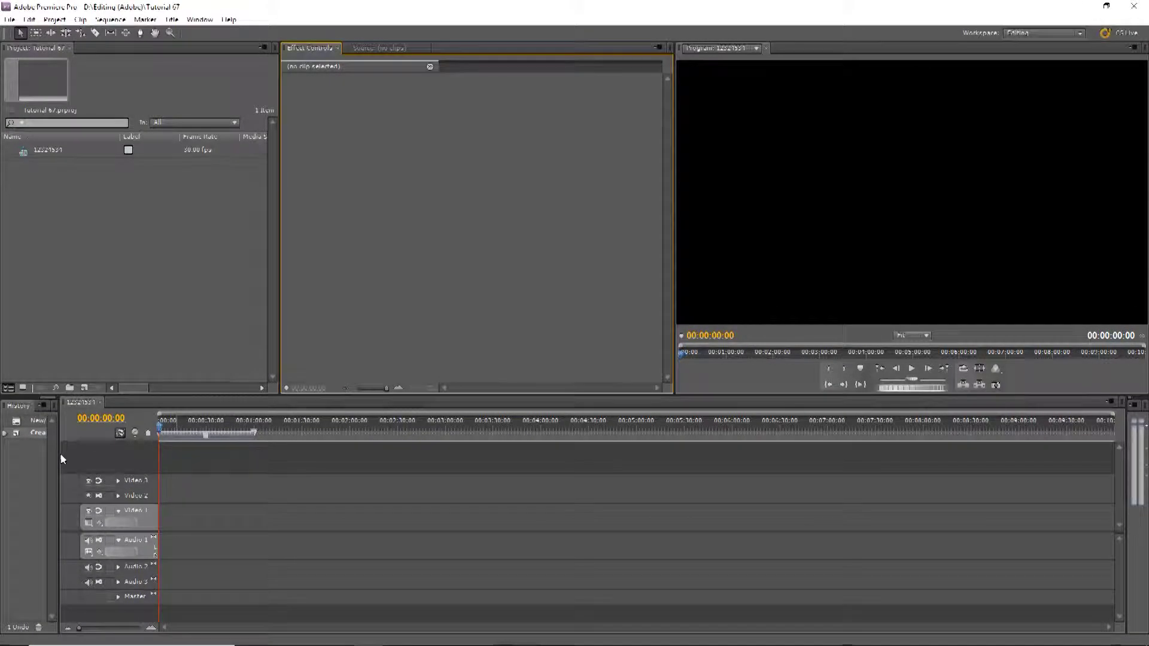
Widen the History panel group and the audio meters, and adjust the widths of the Project, Effect Controls and Program panels
{"action": "left_click_drag", "start_coordinate": [58, 457], "coordinate": [274, 456]}
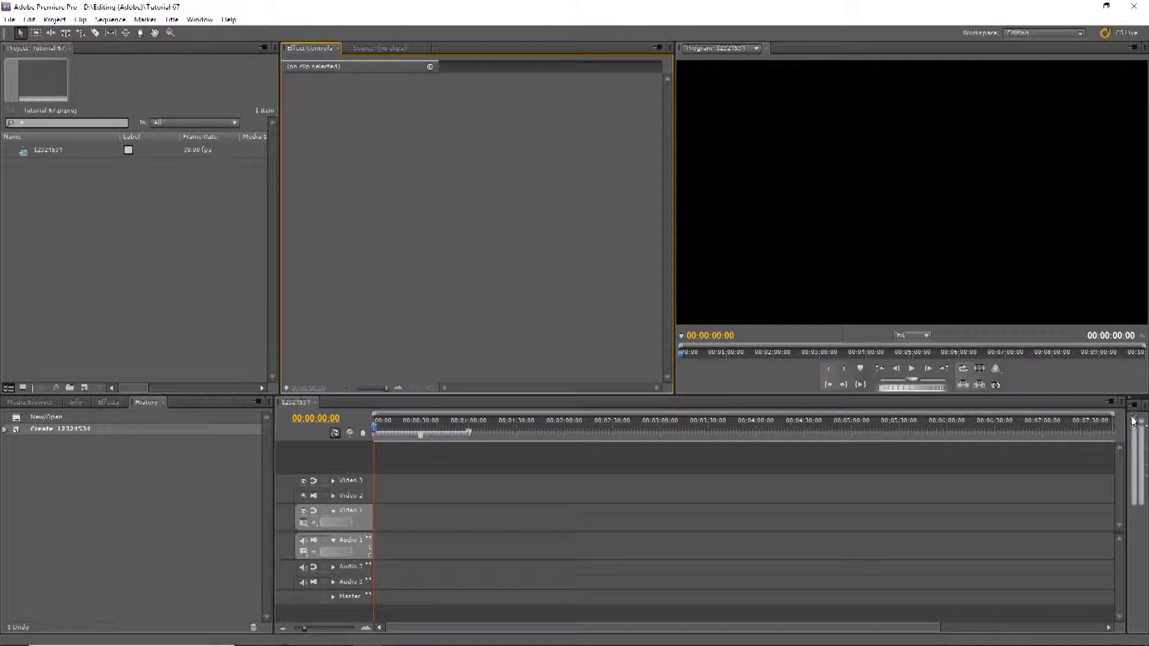
{"action": "left_click_drag", "start_coordinate": [1122, 421], "coordinate": [854, 428]}
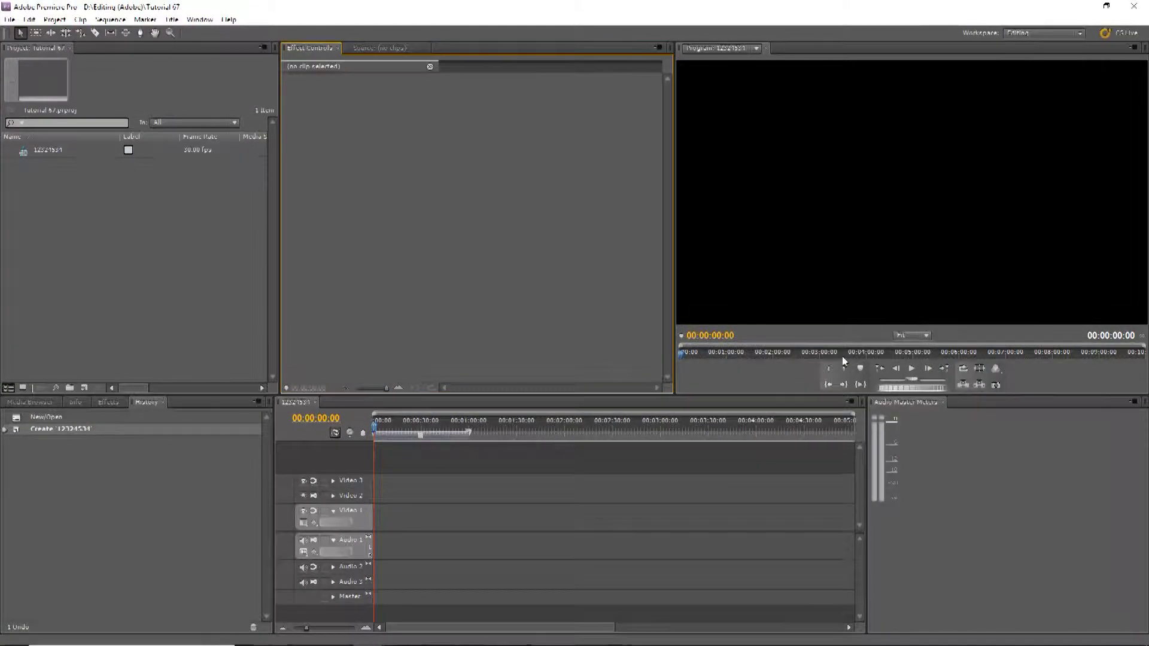
{"action": "left_click_drag", "start_coordinate": [675, 372], "coordinate": [790, 373]}
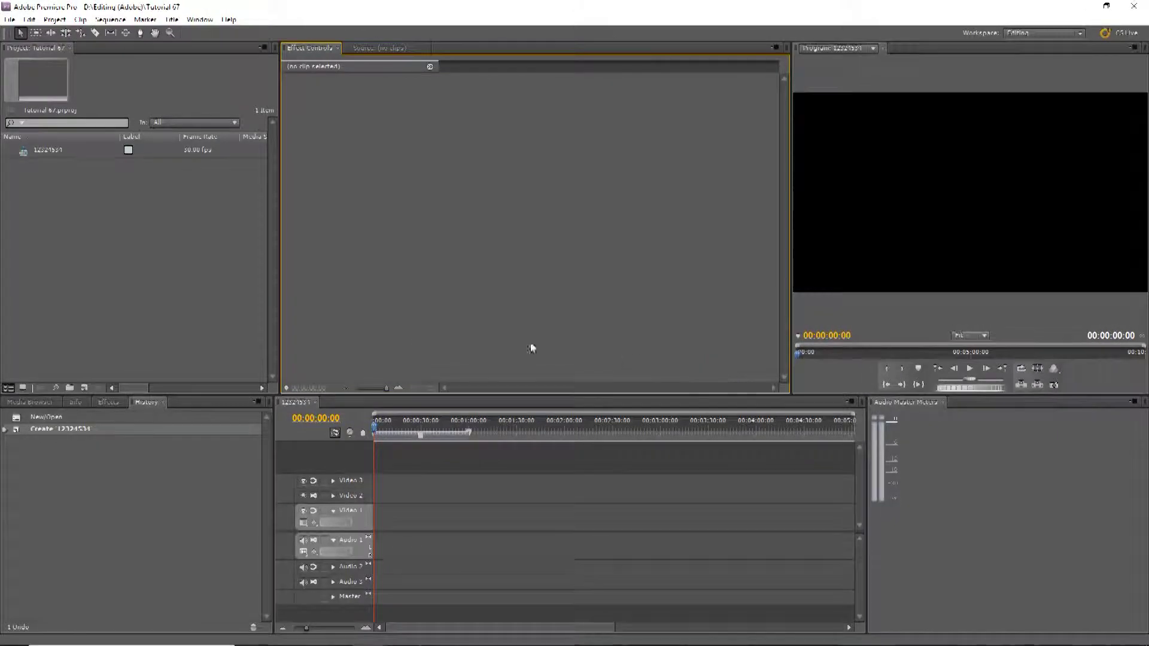
{"action": "left_click_drag", "start_coordinate": [281, 292], "coordinate": [351, 289]}
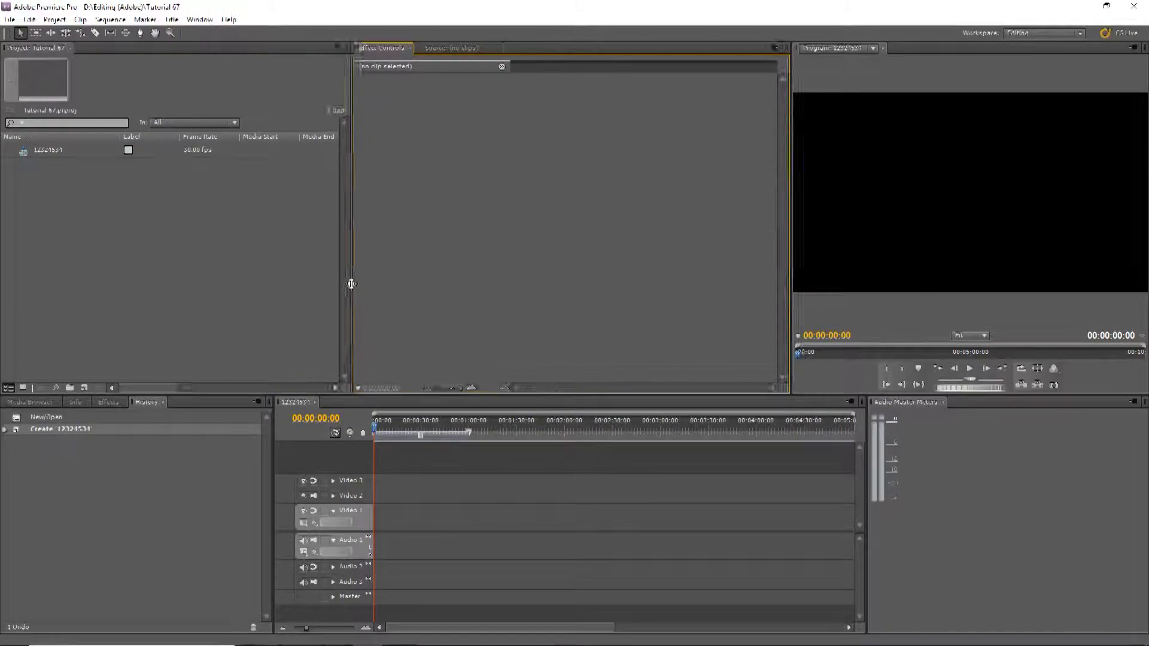
{"action": "left_click_drag", "start_coordinate": [777, 287], "coordinate": [720, 289]}
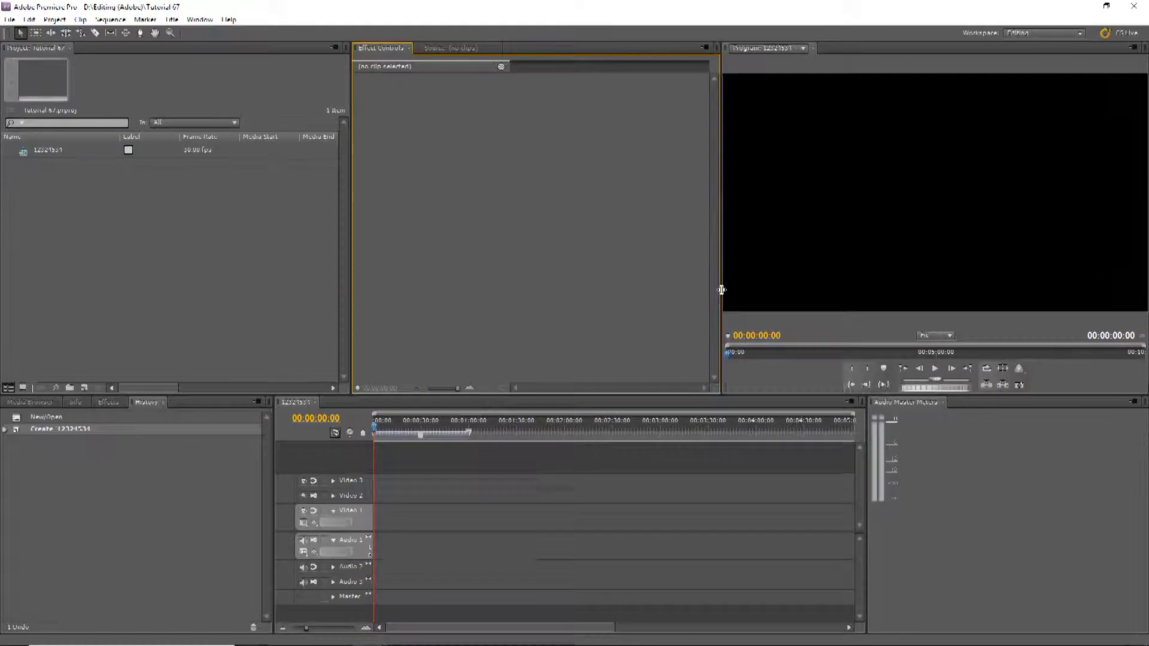
Look through the Media Browser, Info, Effects and History panels, ending on the Media Browser
{"action": "left_click", "coordinate": [35, 403]}
{"action": "left_click", "coordinate": [76, 405]}
{"action": "left_click", "coordinate": [109, 403]}
{"action": "left_click", "coordinate": [142, 403]}
{"action": "left_click", "coordinate": [41, 404]}
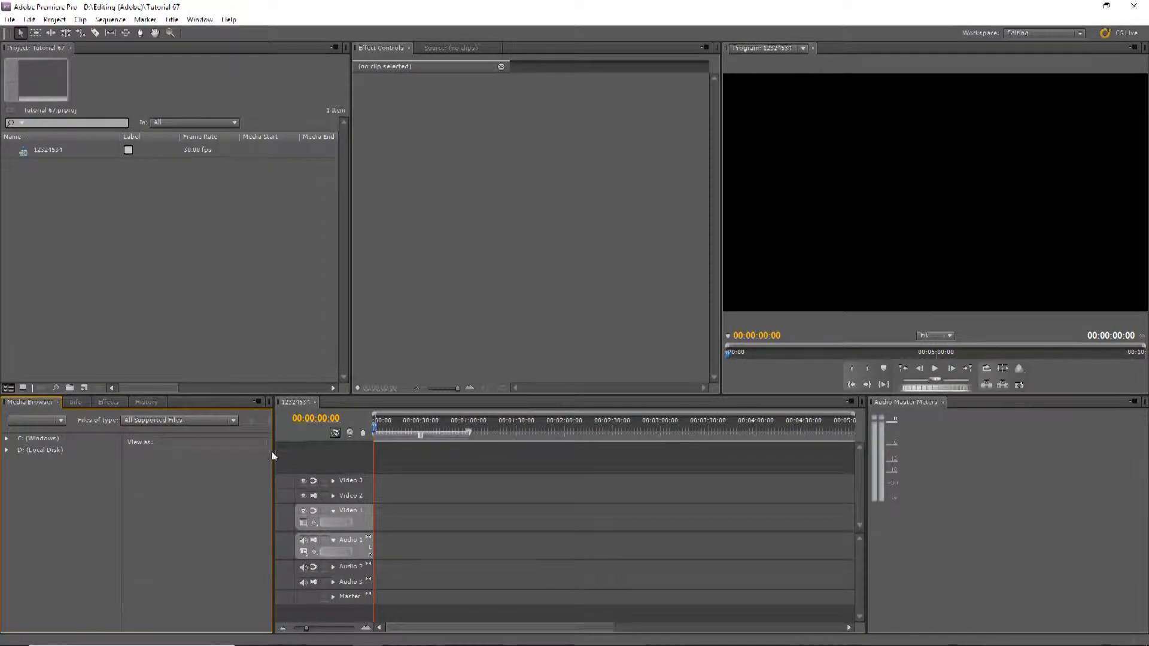
Shrink the Media Browser group and audio meters to narrow strips beside the timeline, and rebalance the Project, Effect Controls and Program panel widths
{"action": "left_click_drag", "start_coordinate": [274, 459], "coordinate": [11, 451]}
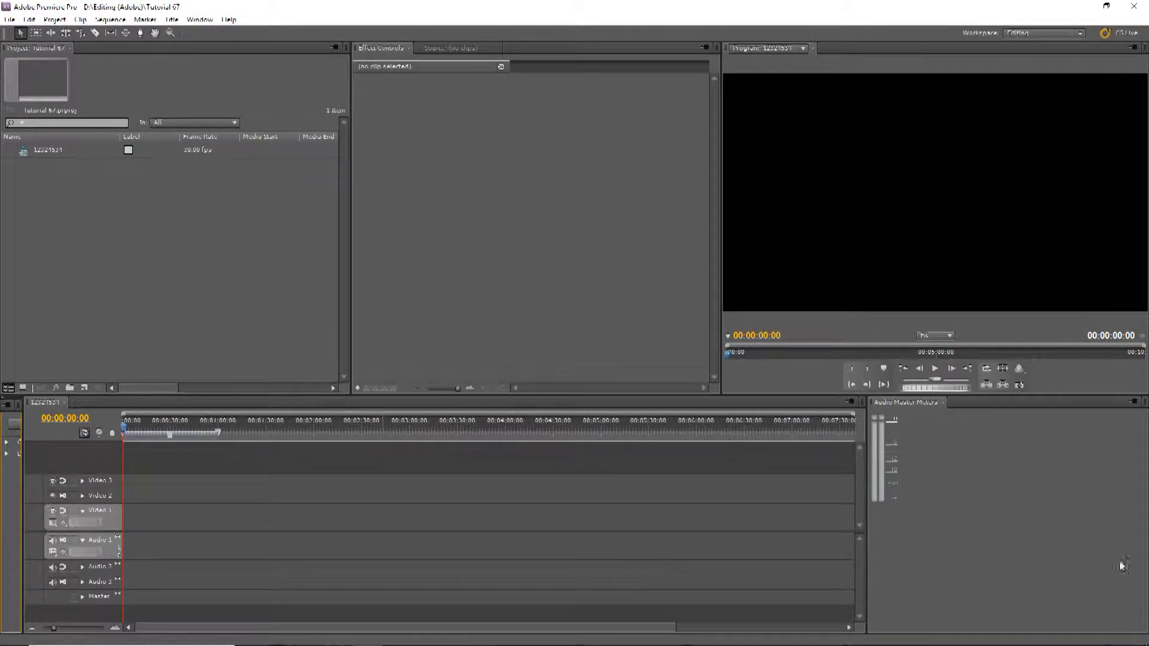
{"action": "left_click_drag", "start_coordinate": [867, 508], "coordinate": [1109, 507]}
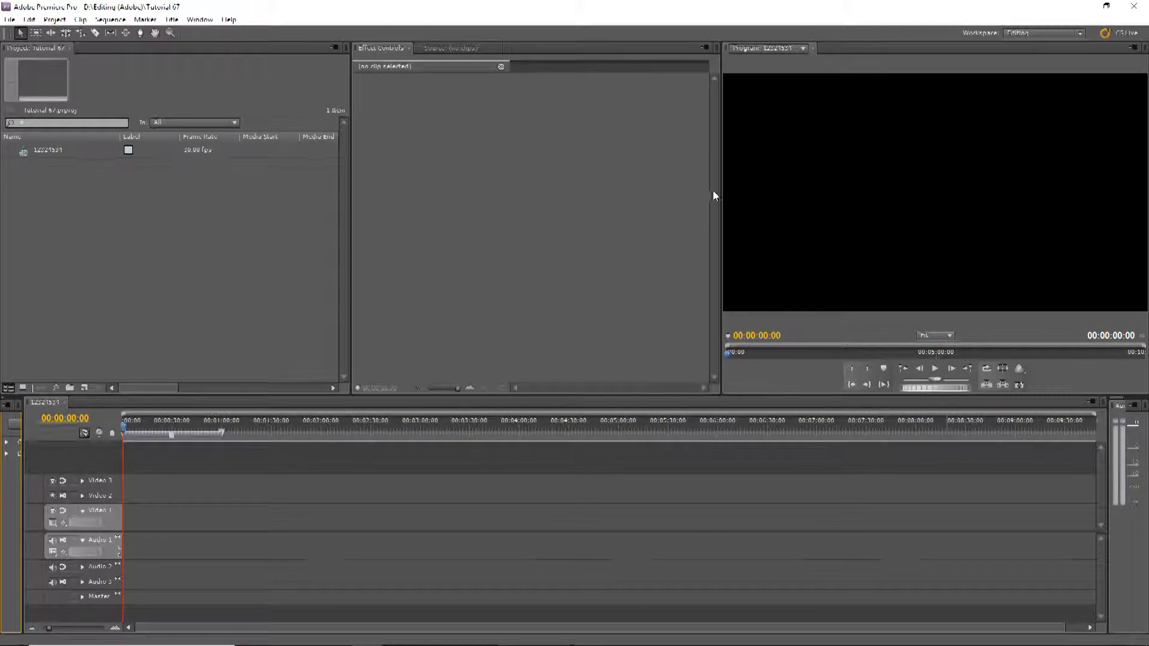
{"action": "left_click_drag", "start_coordinate": [719, 191], "coordinate": [567, 191]}
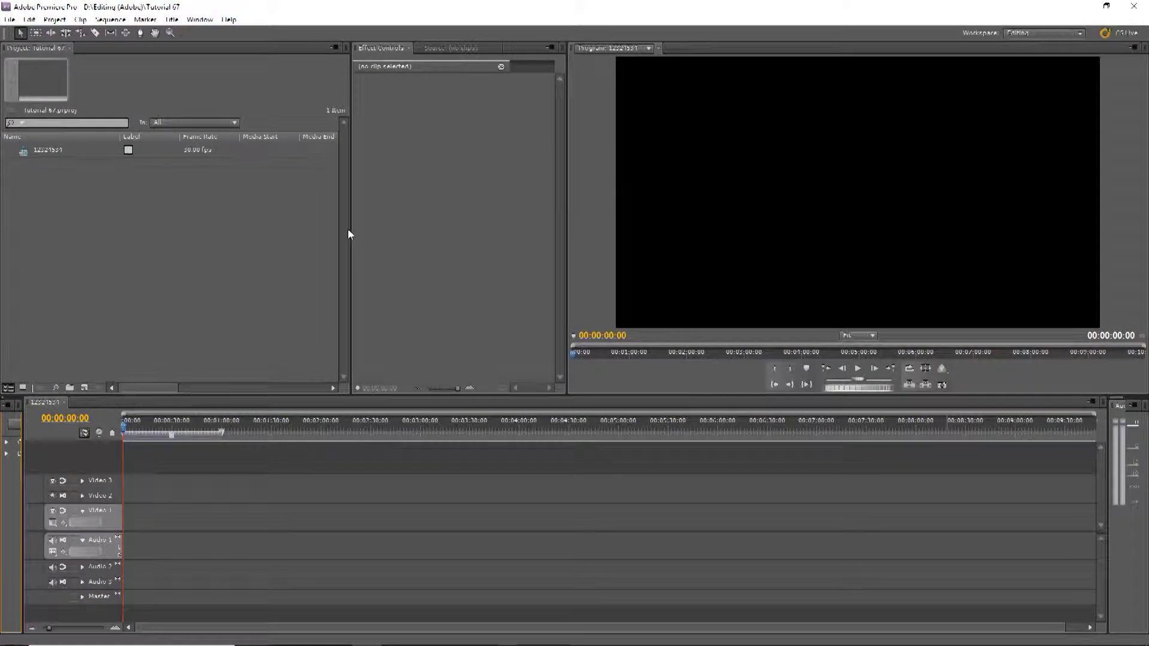
{"action": "left_click_drag", "start_coordinate": [351, 229], "coordinate": [325, 223]}
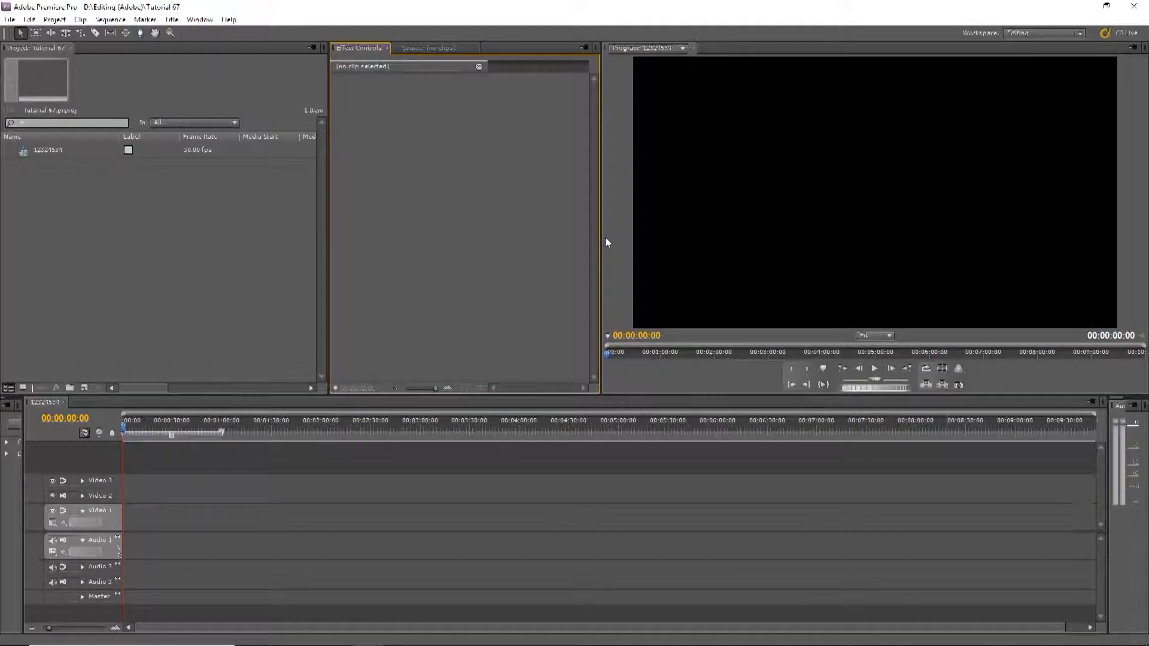
{"action": "left_click_drag", "start_coordinate": [604, 238], "coordinate": [682, 243]}
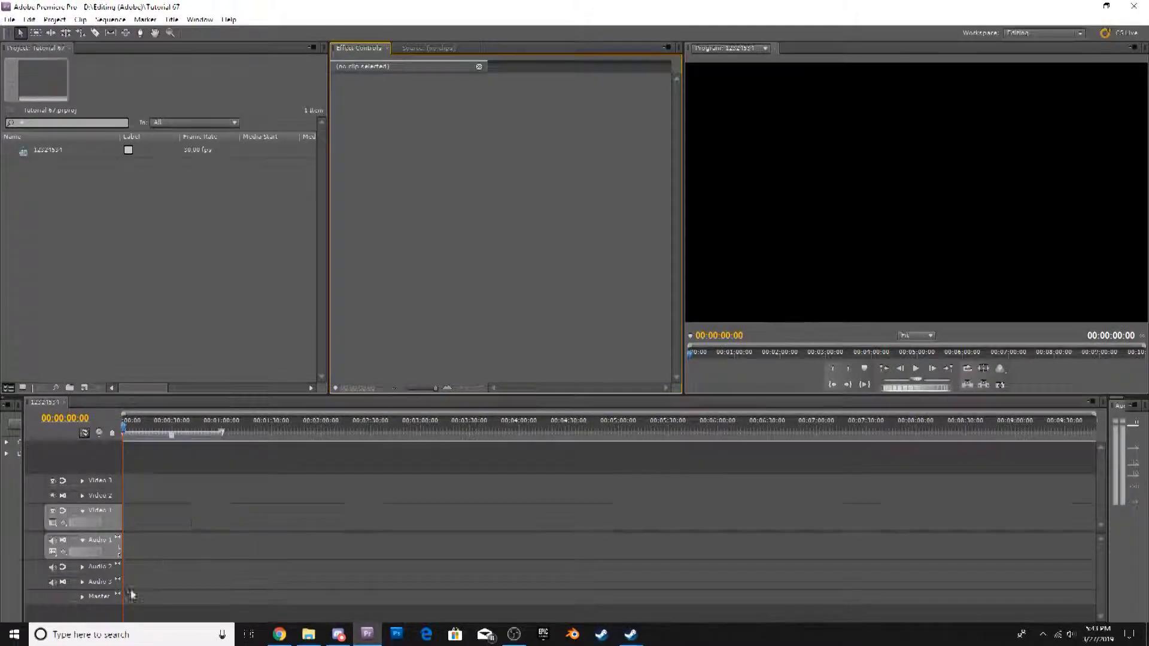
Switch to File Explorer and browse the video clips in the Recordings folder on Local Disk (D:)
{"action": "left_click", "coordinate": [307, 635]}
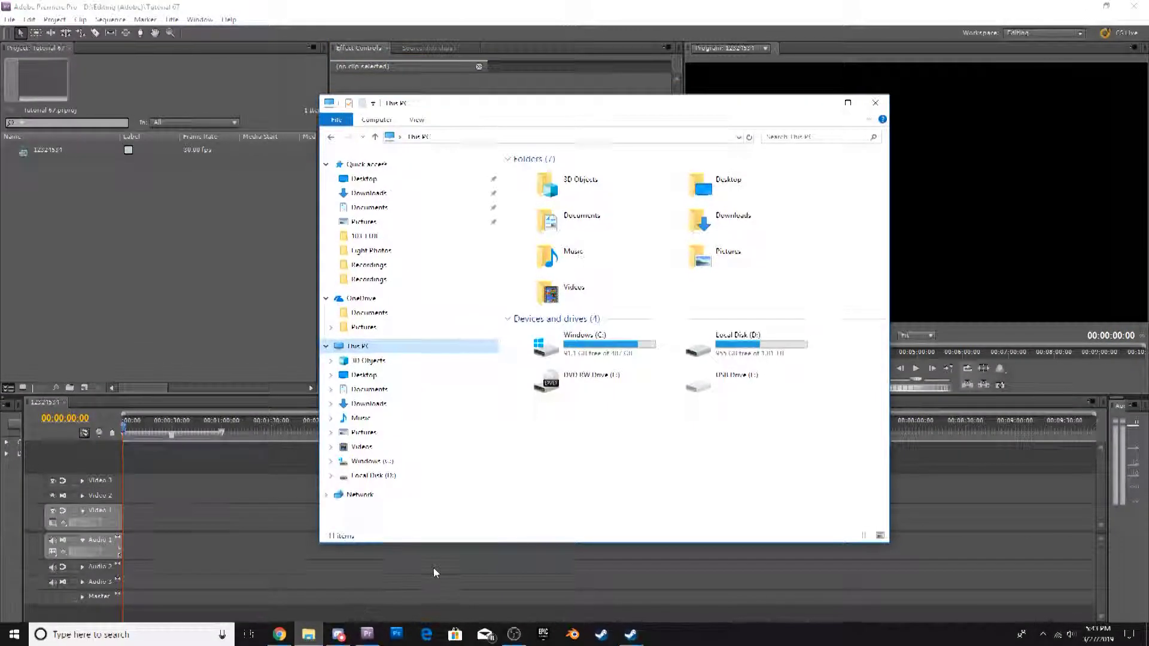
{"action": "left_click", "coordinate": [359, 280]}
{"action": "scroll", "coordinate": [689, 335], "scroll_direction": "down", "scroll_amount": 5}
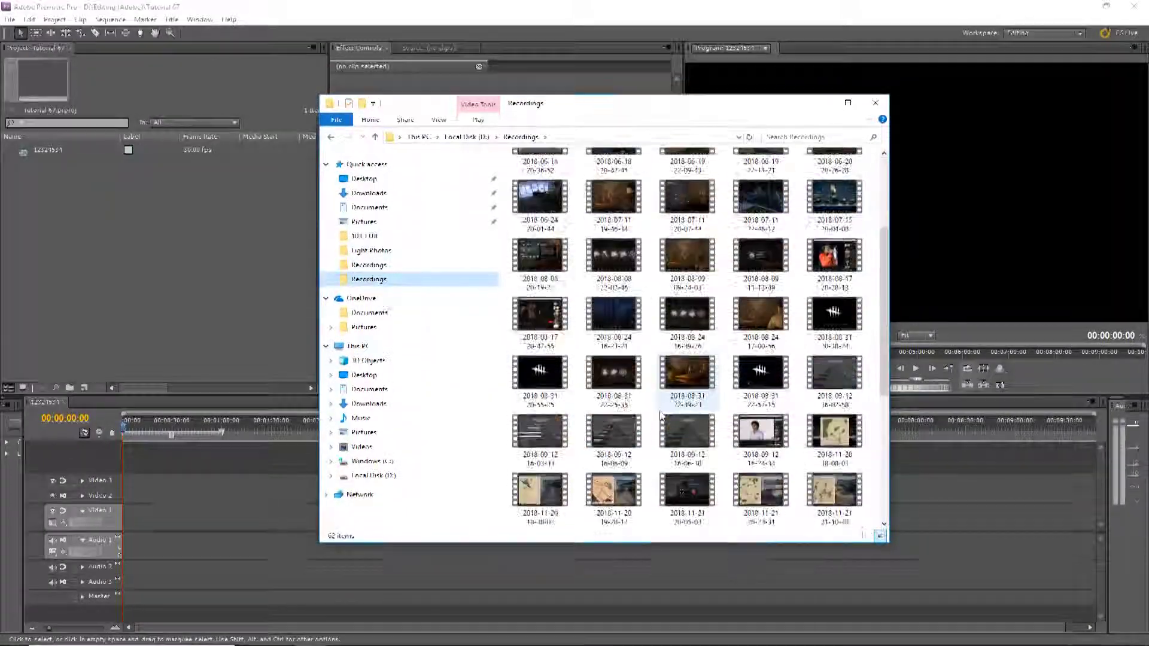
{"action": "scroll", "coordinate": [791, 371], "scroll_direction": "down", "scroll_amount": 5}
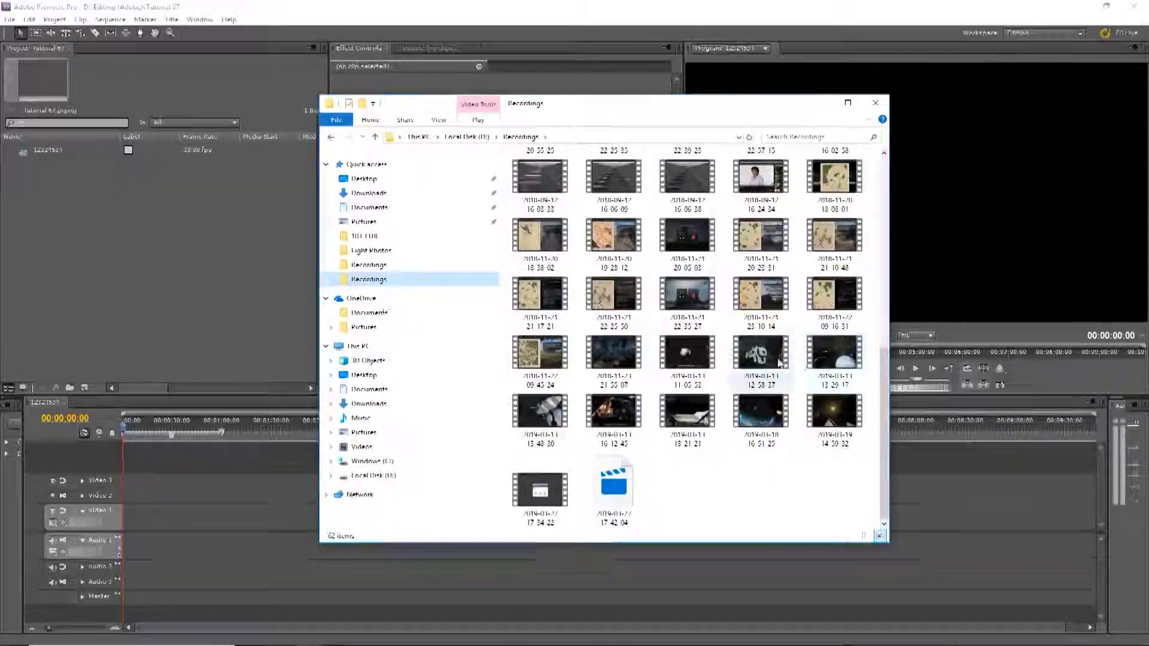
{"action": "scroll", "coordinate": [765, 339], "scroll_direction": "up", "scroll_amount": 10}
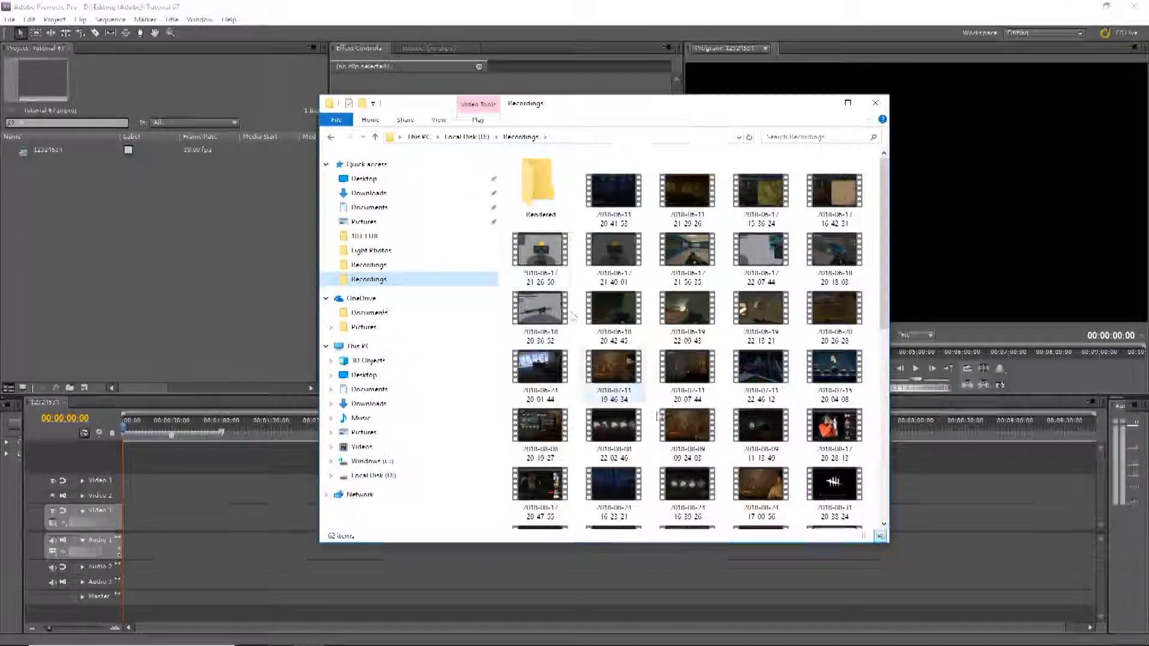
{"action": "scroll", "coordinate": [772, 429], "scroll_direction": "down", "scroll_amount": 10}
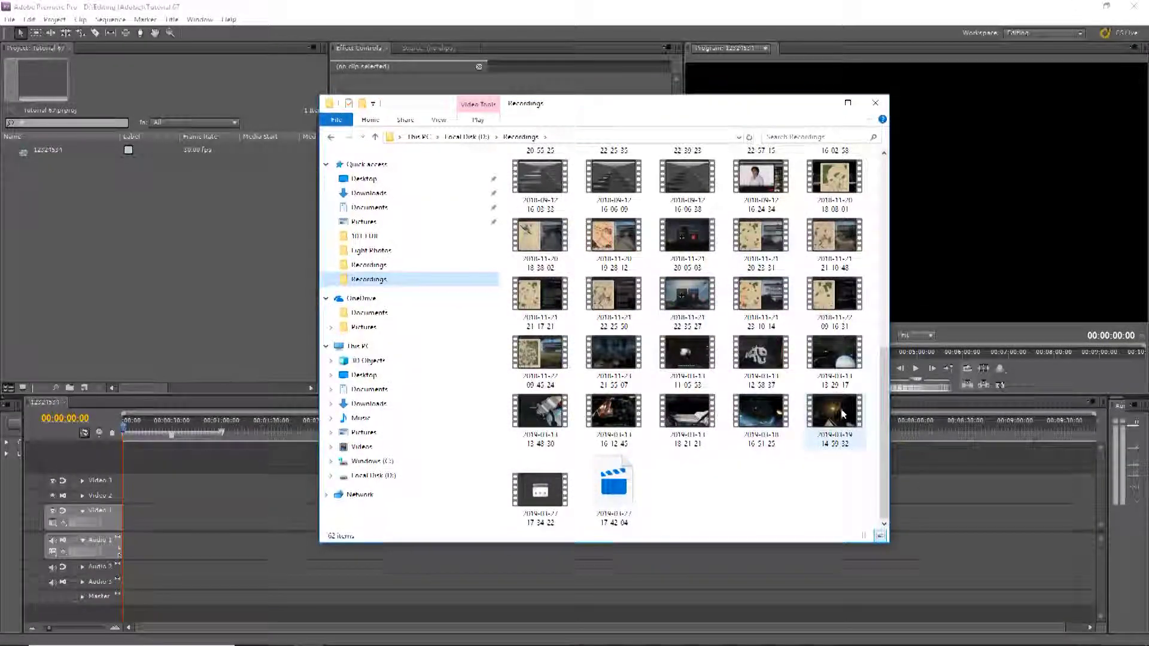
{"action": "double_click", "coordinate": [606, 376]}
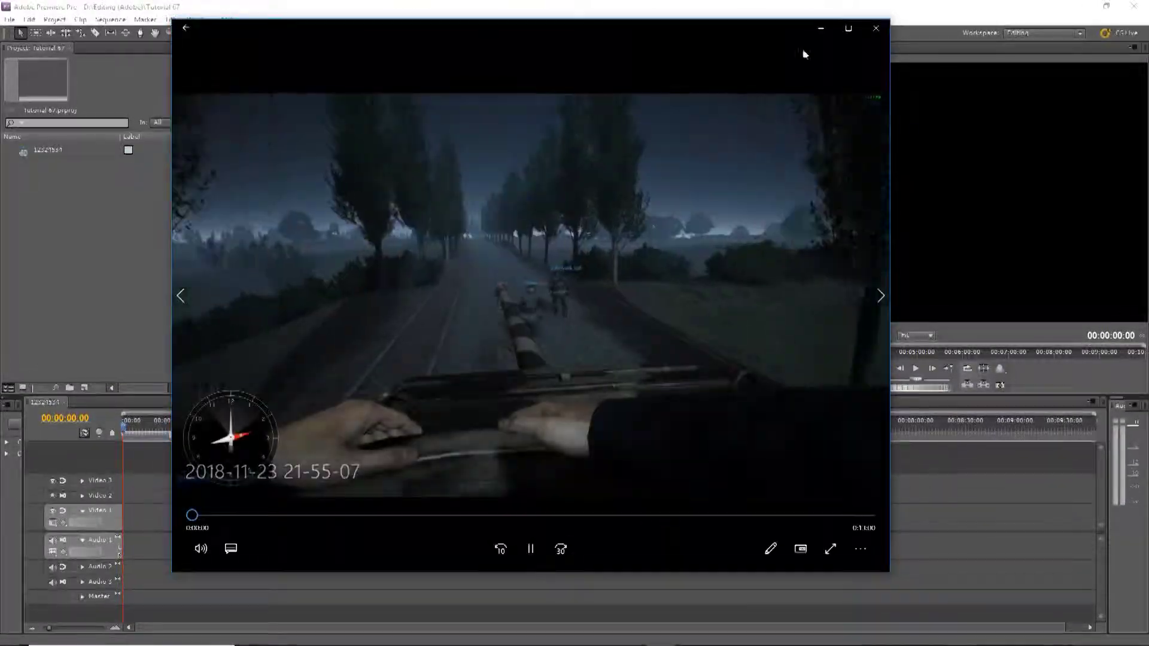
{"action": "left_click", "coordinate": [874, 28]}
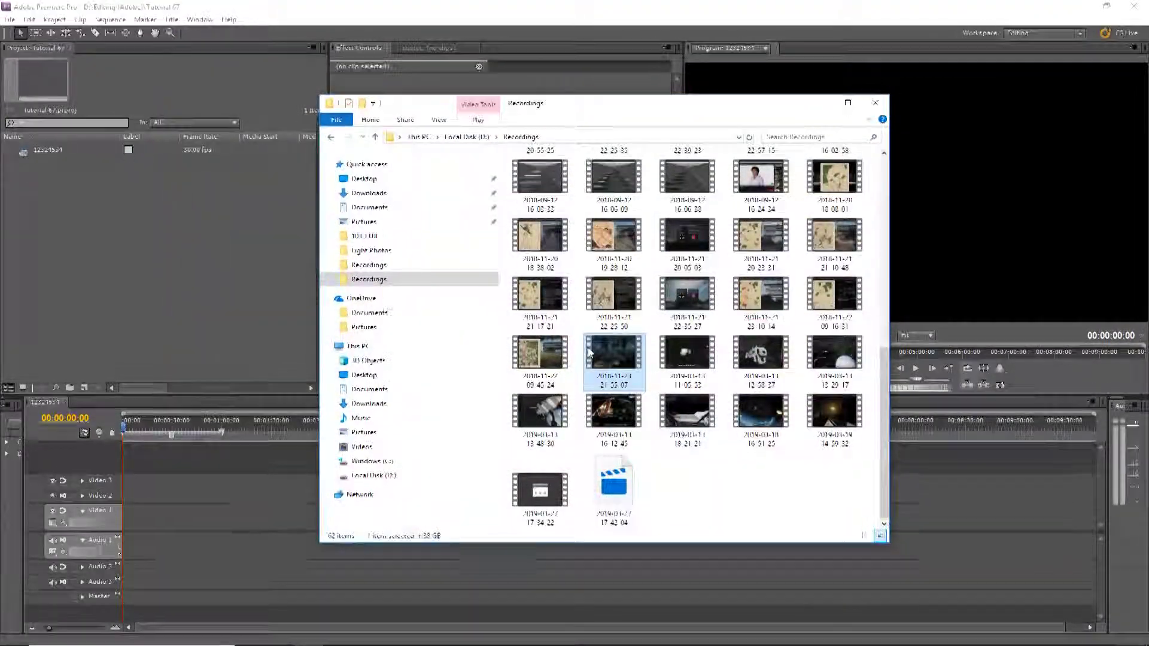
{"action": "left_click_drag", "start_coordinate": [590, 116], "coordinate": [765, 127]}
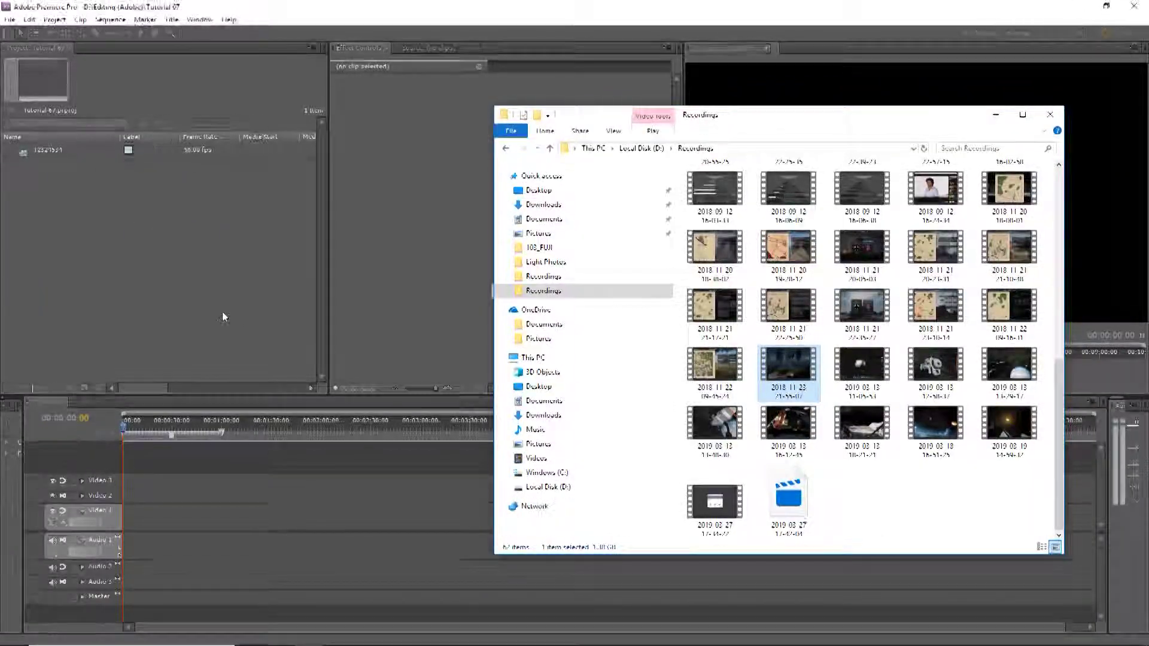
{"action": "left_click_drag", "start_coordinate": [834, 118], "coordinate": [738, 93]}
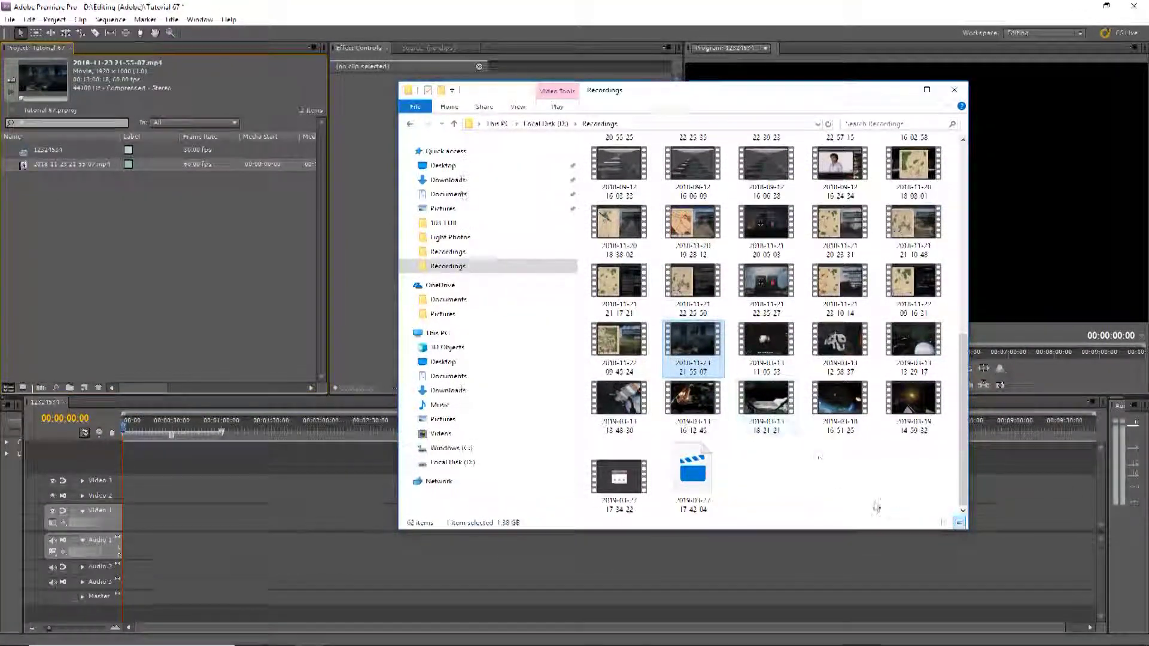
Set the Recordings folder to large thumbnails, look through its clips, and minimise File Explorer to return to Premiere Pro
{"action": "left_click", "coordinate": [946, 522]}
{"action": "left_click", "coordinate": [960, 522]}
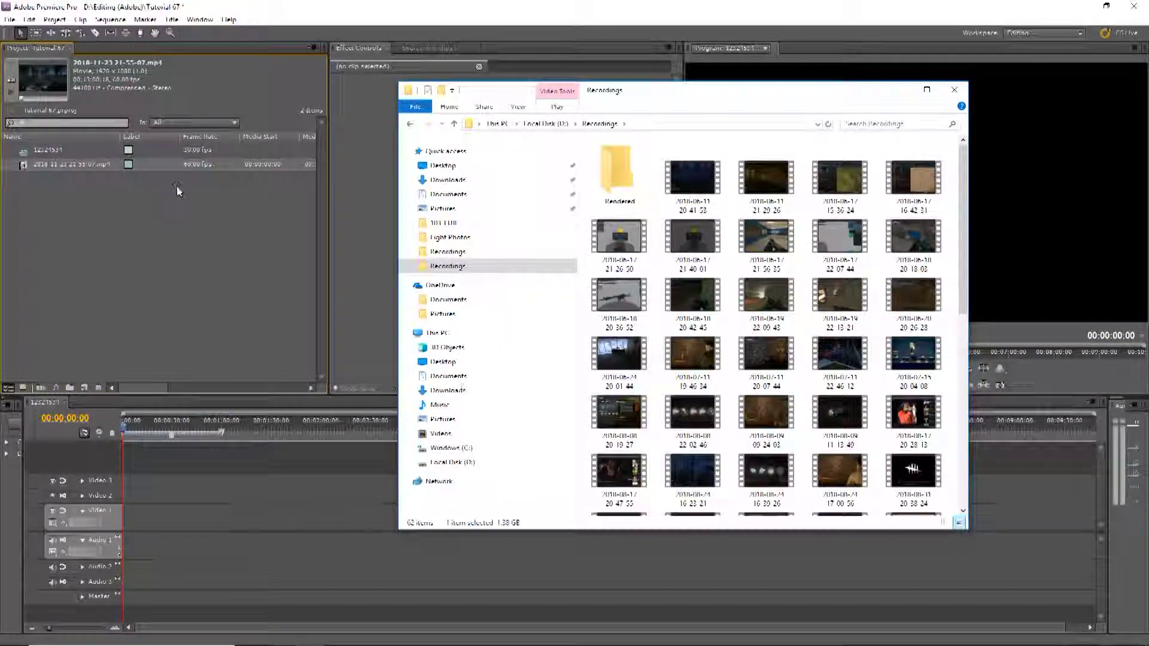
{"action": "scroll", "coordinate": [836, 394], "scroll_direction": "down", "scroll_amount": 3}
{"action": "scroll", "coordinate": [836, 393], "scroll_direction": "down", "scroll_amount": 4}
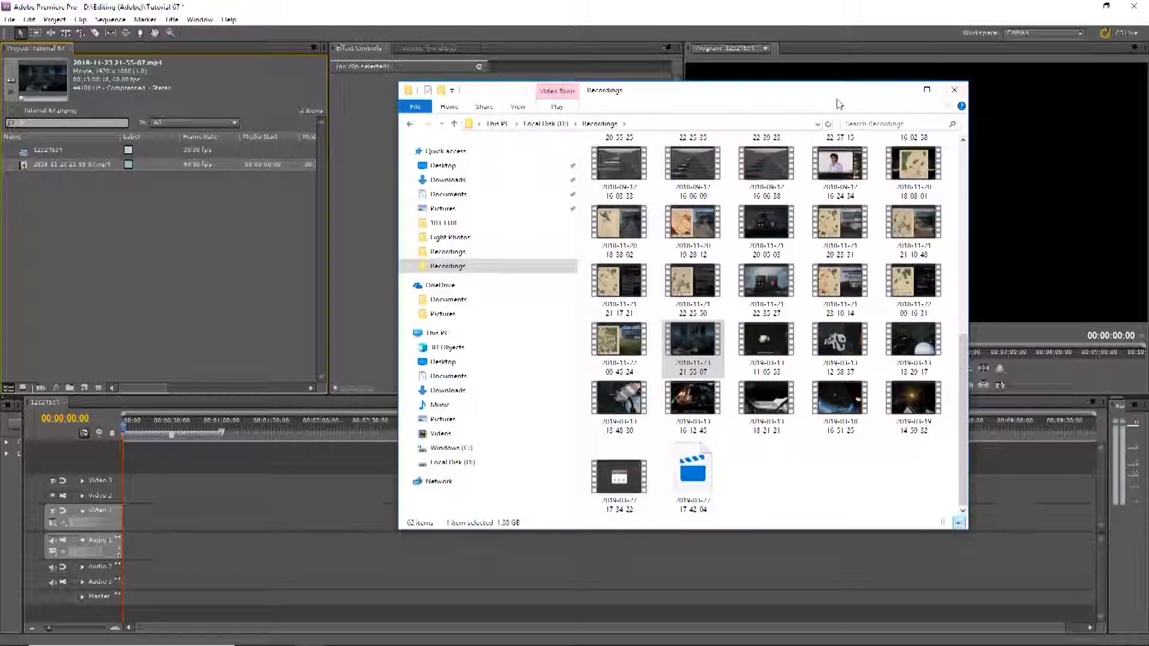
{"action": "left_click", "coordinate": [899, 91]}
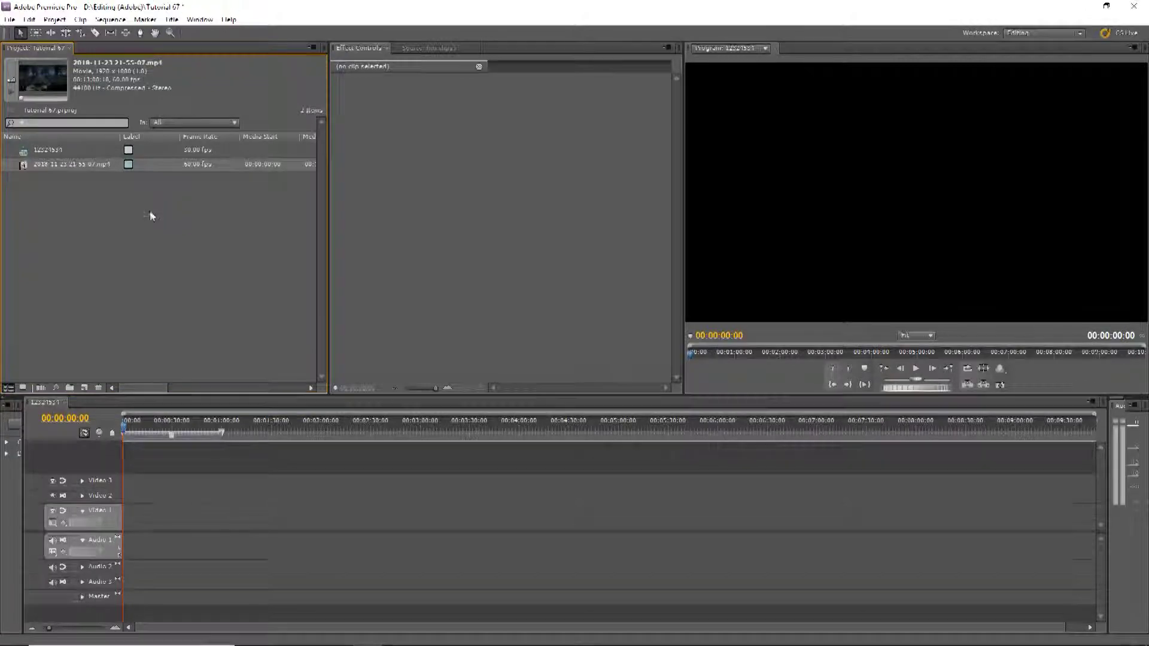
{"action": "left_click_drag", "start_coordinate": [27, 164], "coordinate": [112, 522]}
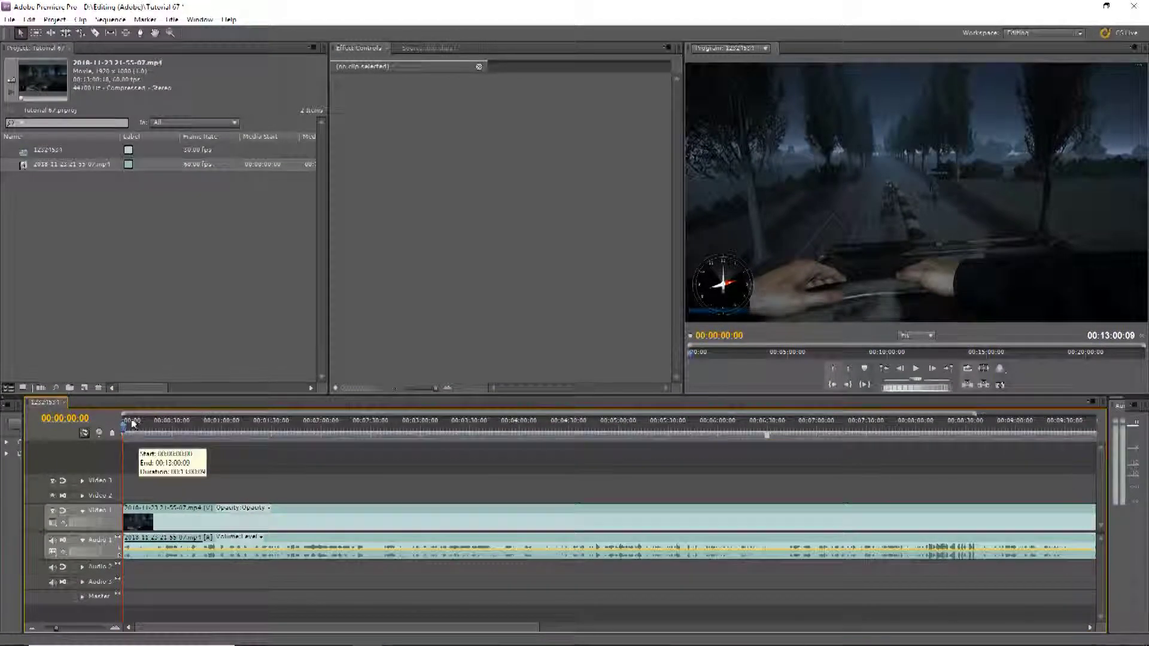
{"action": "scroll", "coordinate": [378, 491], "scroll_direction": "down", "scroll_amount": 2}
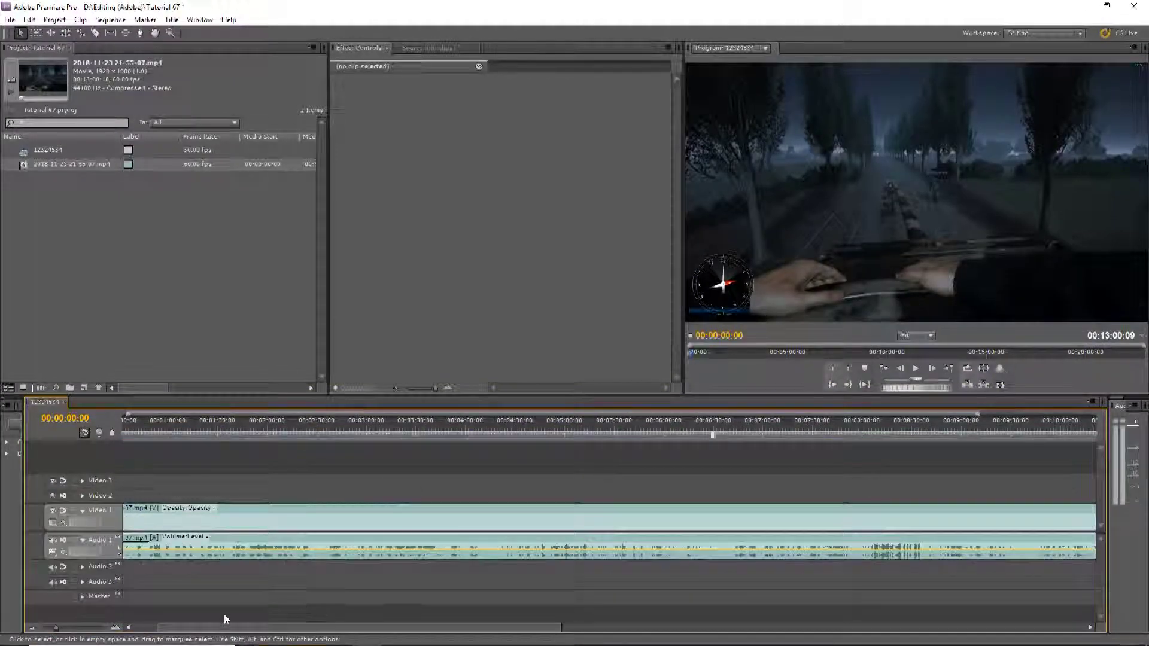
{"action": "left_click_drag", "start_coordinate": [248, 629], "coordinate": [464, 627]}
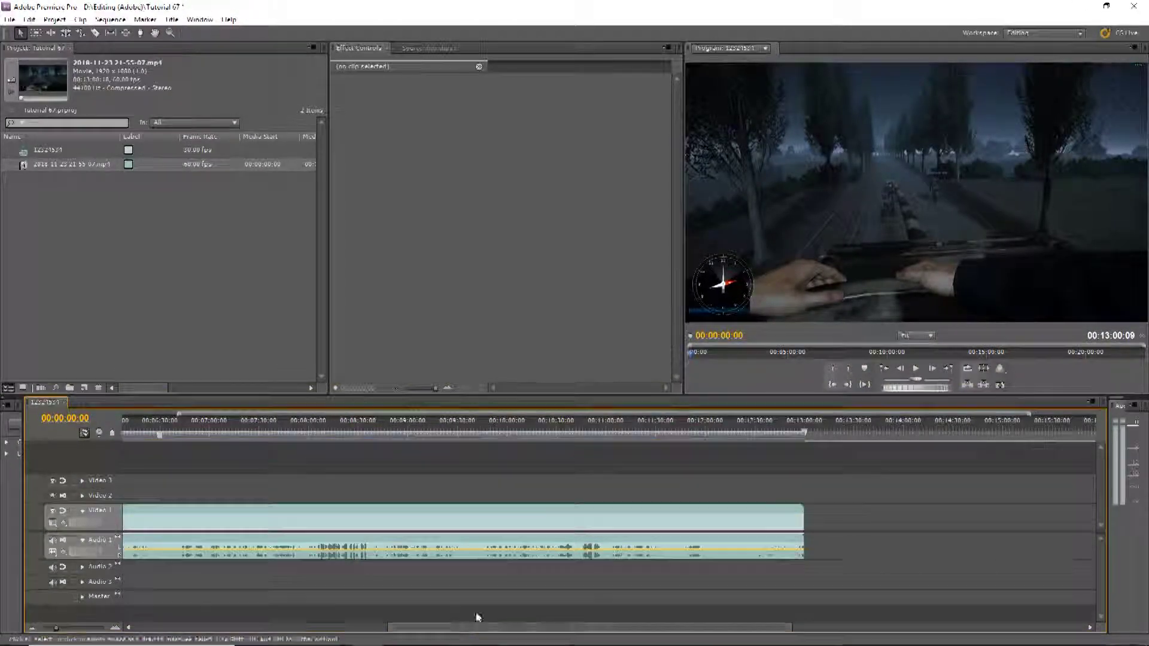
{"action": "left_click_drag", "start_coordinate": [731, 633], "coordinate": [476, 629]}
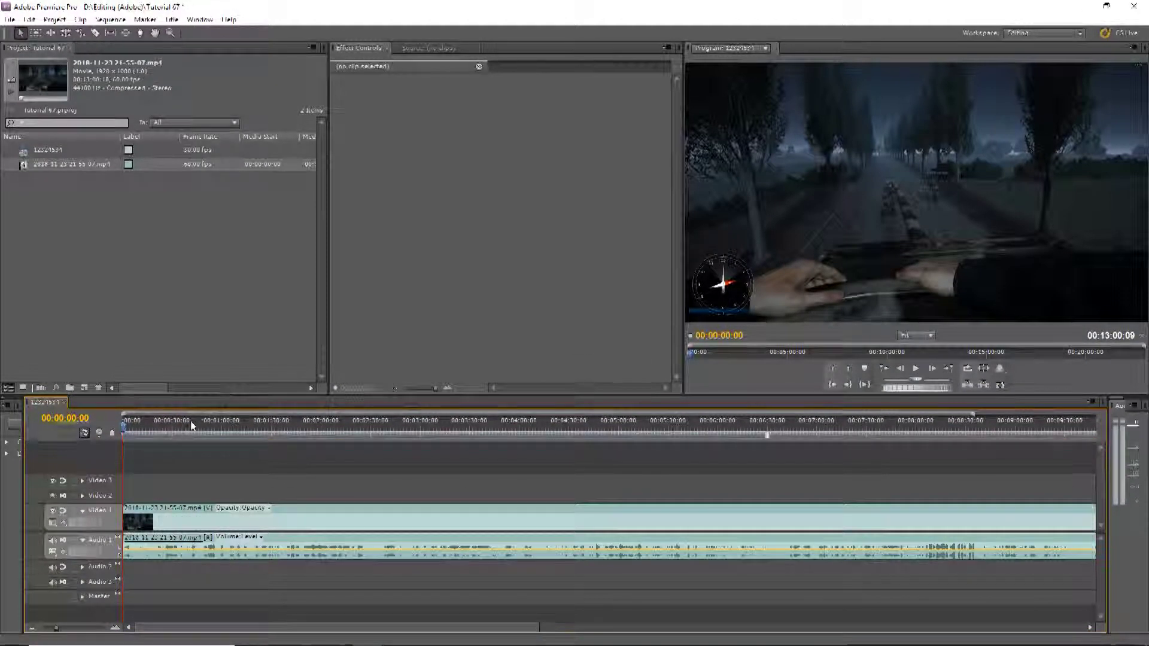
Scrub the playhead through the clip's opening to about 00:01:08 and return it to the sequence start
{"action": "left_click_drag", "start_coordinate": [121, 427], "coordinate": [136, 429]}
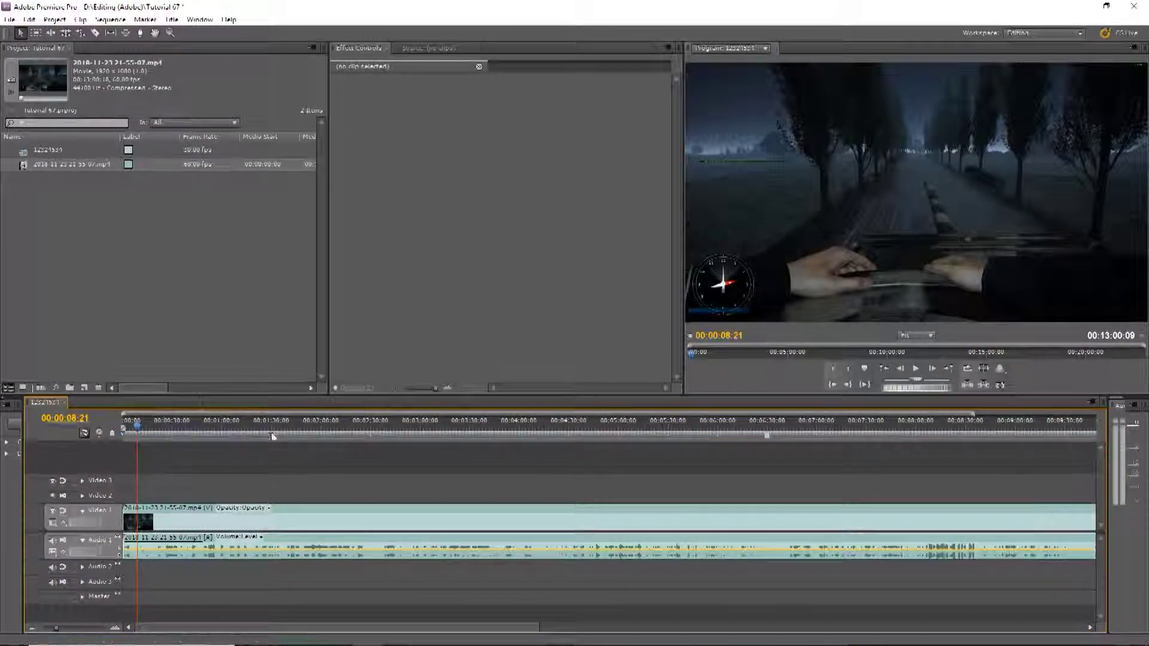
{"action": "left_click_drag", "start_coordinate": [137, 428], "coordinate": [239, 434]}
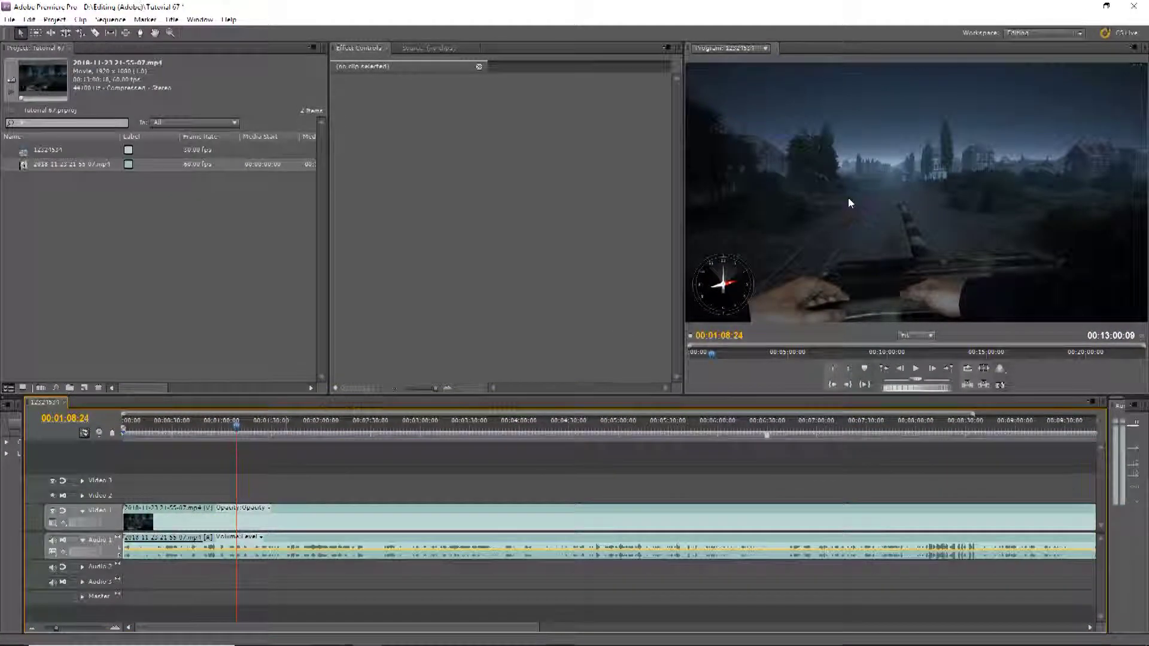
{"action": "left_click_drag", "start_coordinate": [236, 429], "coordinate": [90, 422]}
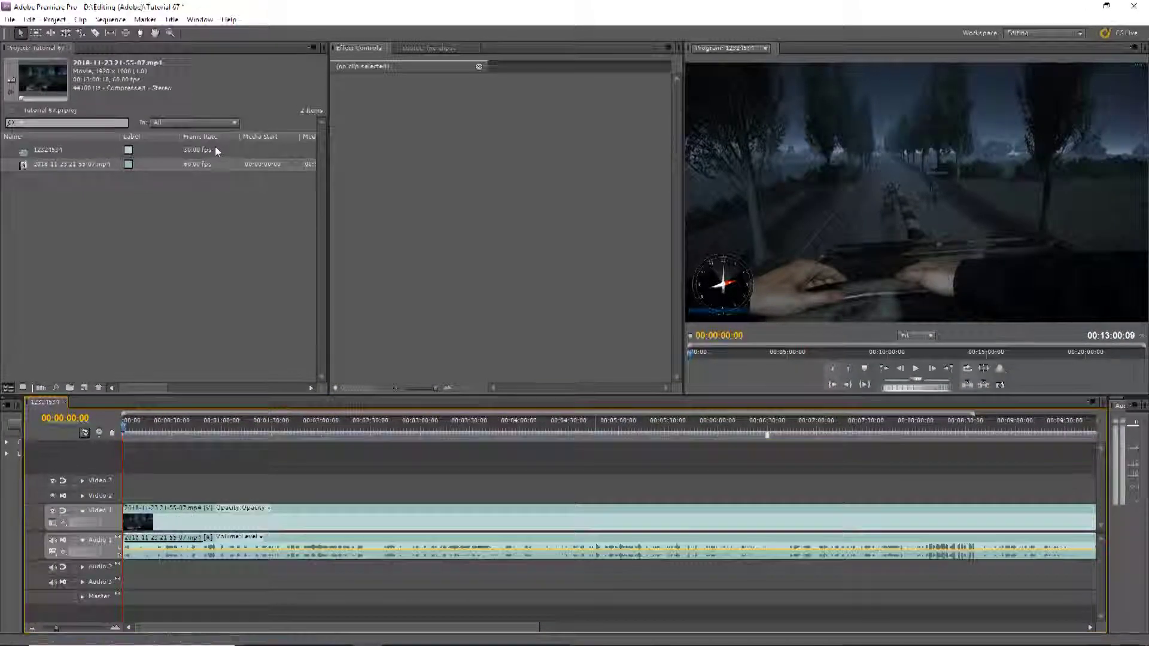
Render the entire work area of the sequence
{"action": "left_click", "coordinate": [100, 20]}
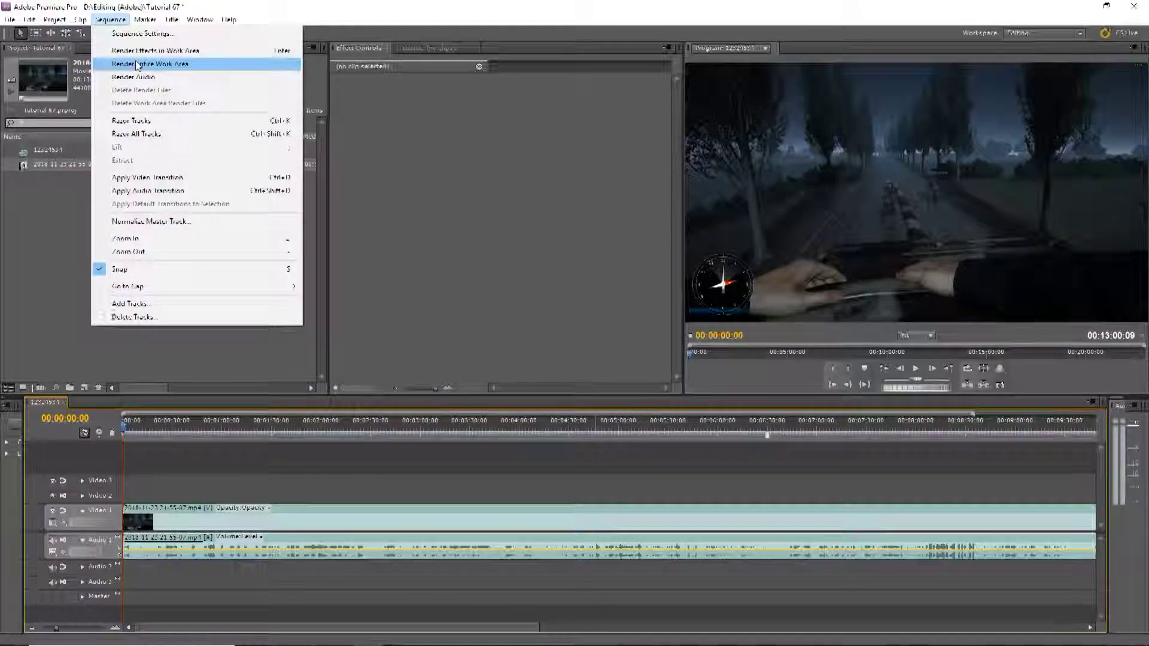
{"action": "left_click", "coordinate": [137, 65]}
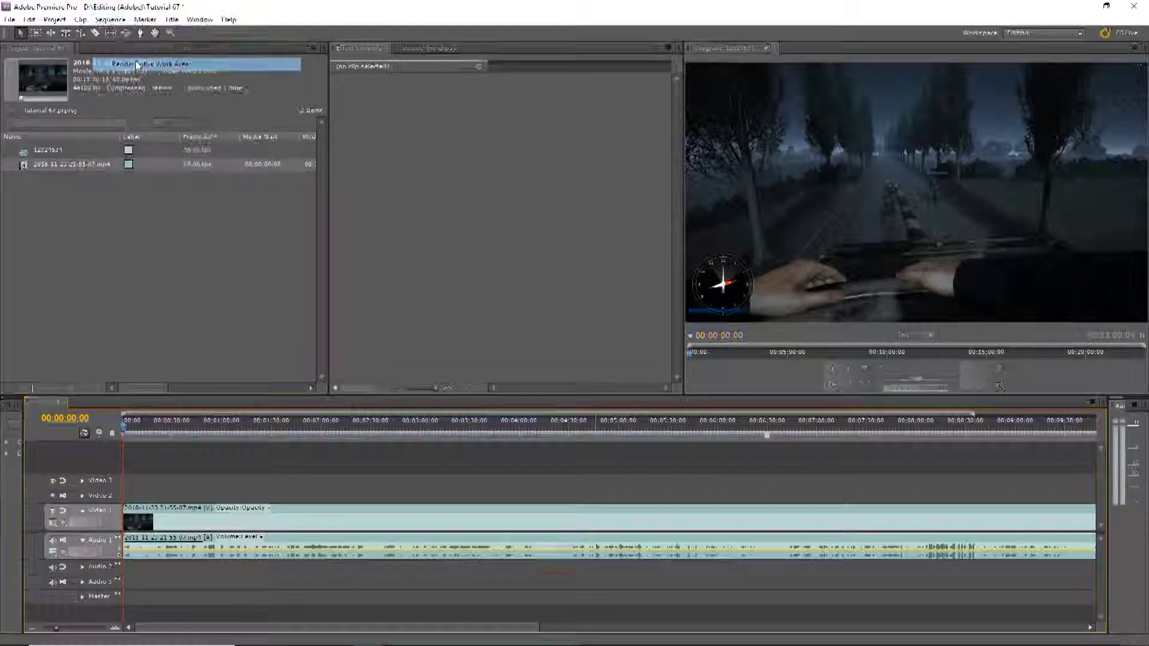